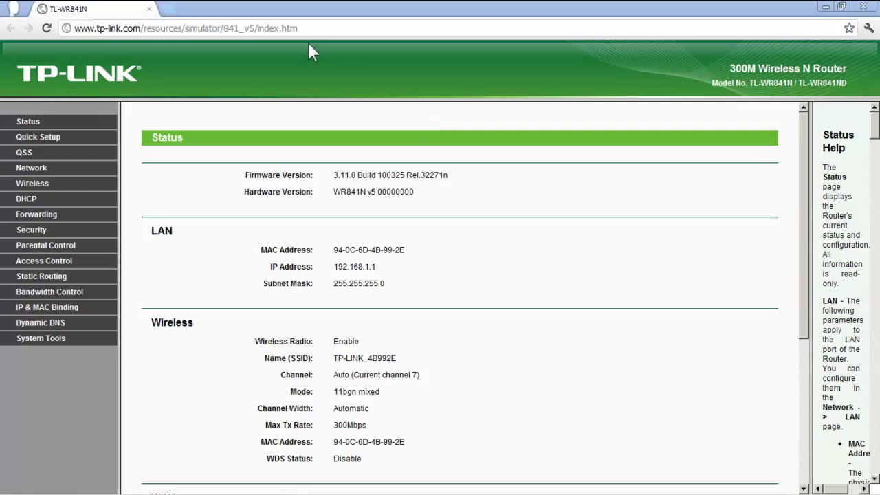
Step: Load the router admin page at 192.168.1.1 from the address bar
left_click(311, 31)
type("า")
key("BackSpace")
type("192.1")
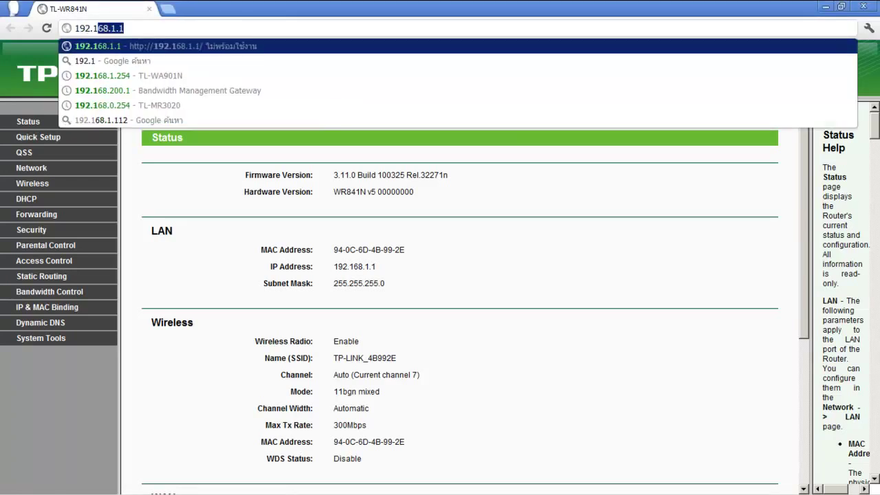
type("68.1.1")
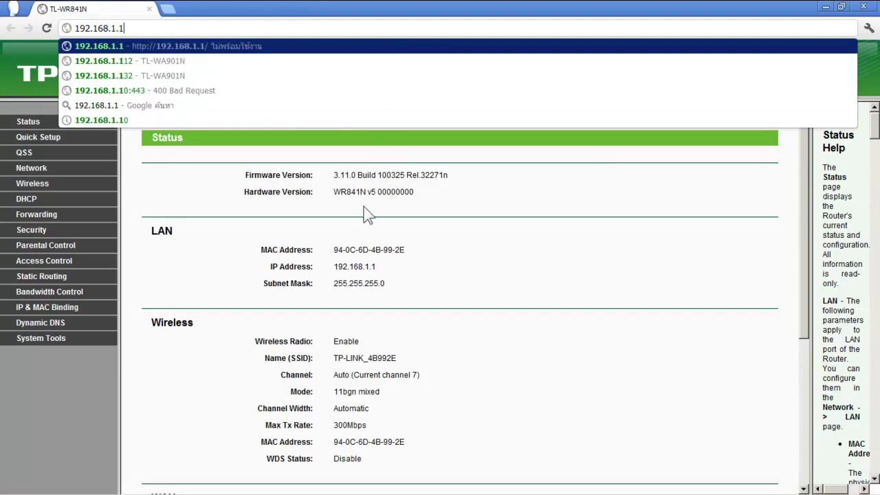
key("Return")
Step: Expand Network in the sidebar and open the LAN settings page
scroll(360, 220, "down", 1)
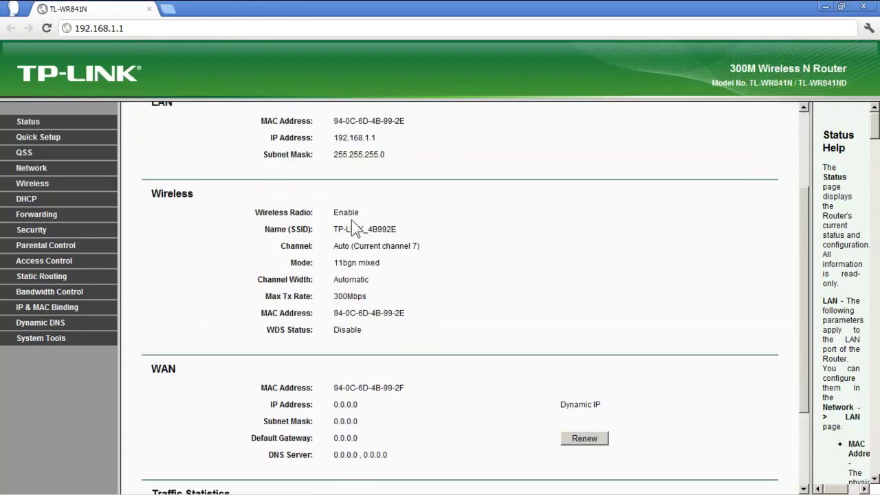
scroll(256, 252, "down", 1)
scroll(255, 258, "down", 2)
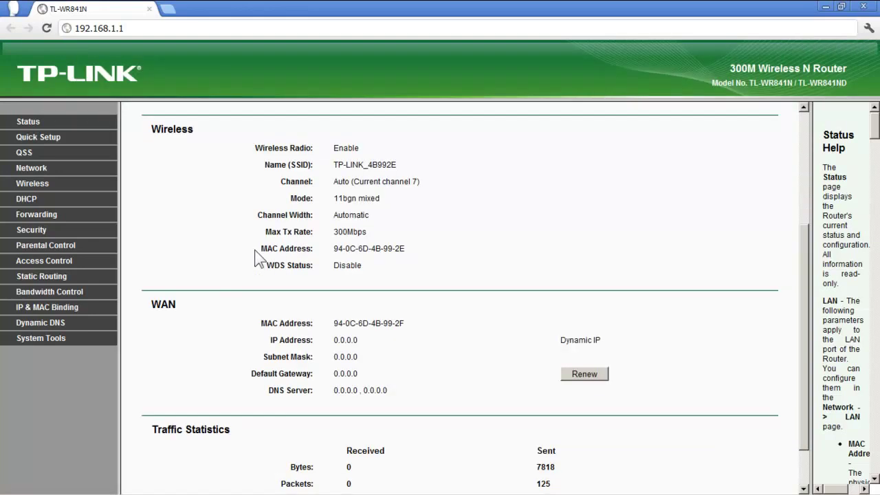
left_click(42, 172)
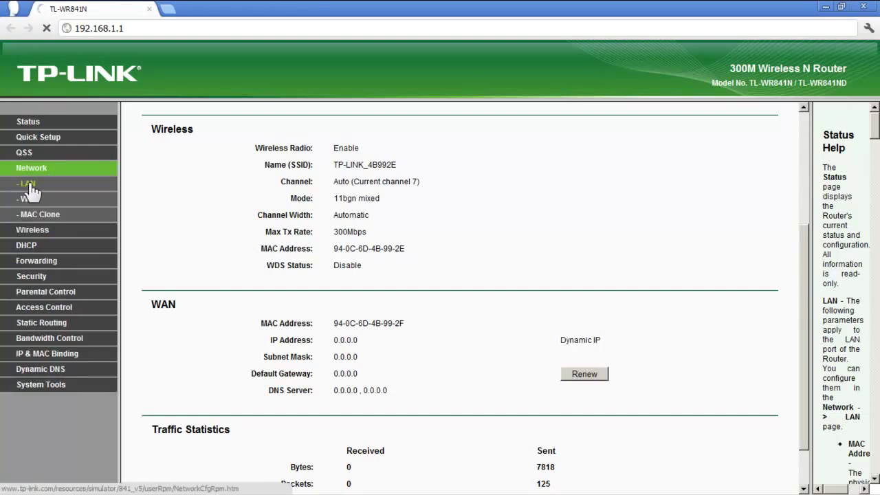
left_click(29, 184)
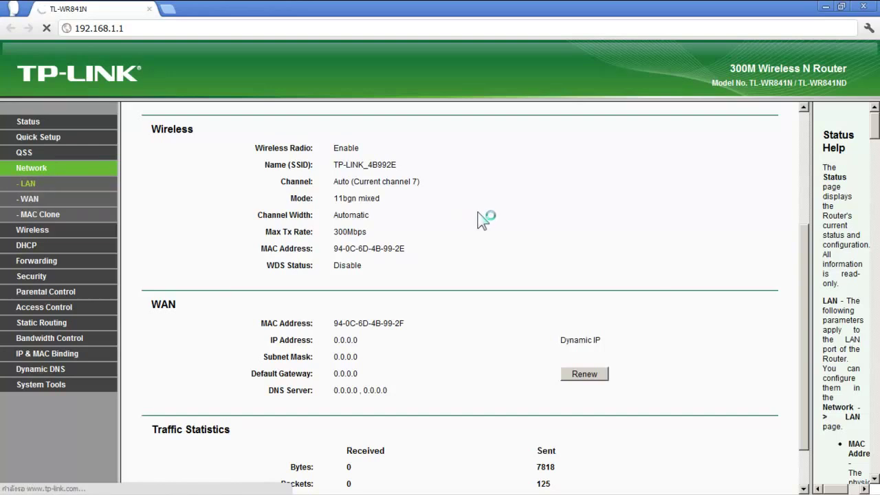
scroll(484, 219, "down", 1)
scroll(483, 219, "up", 4)
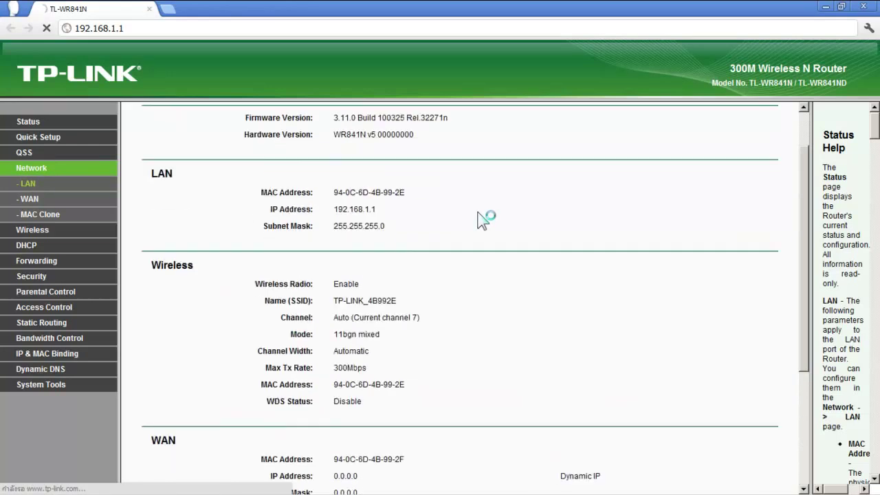
scroll(484, 219, "down", 3)
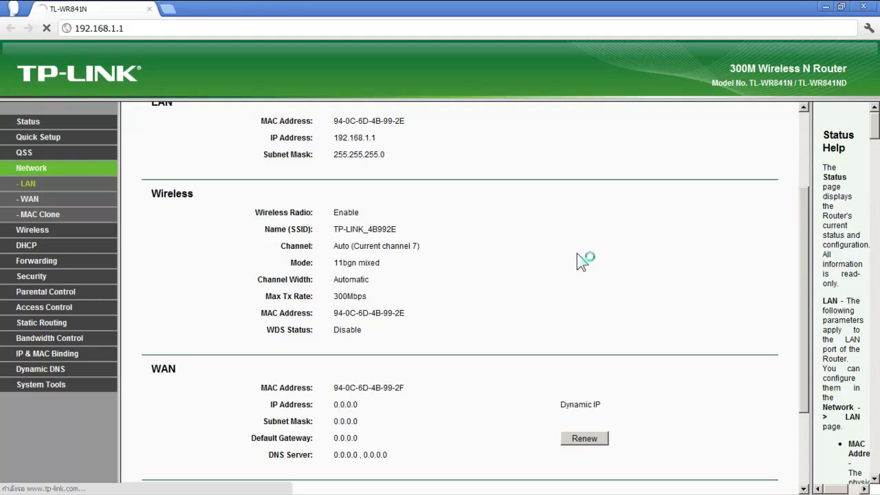
scroll(577, 261, "down", 6)
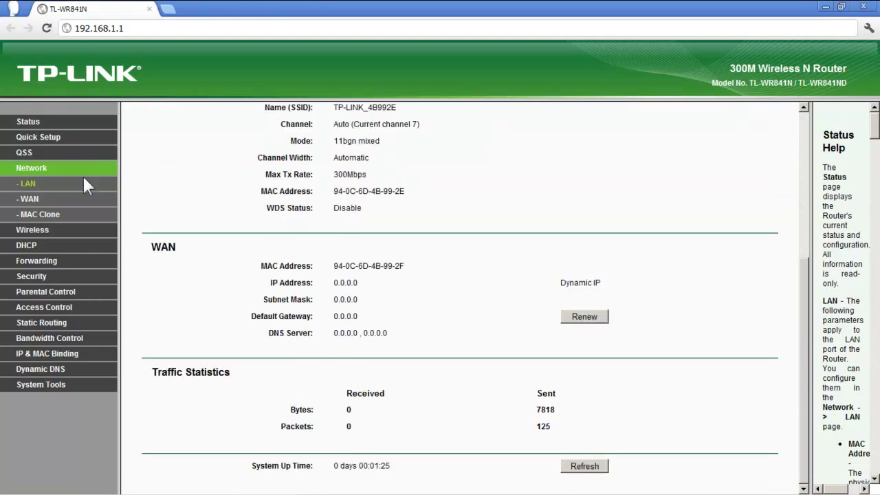
left_click(27, 186)
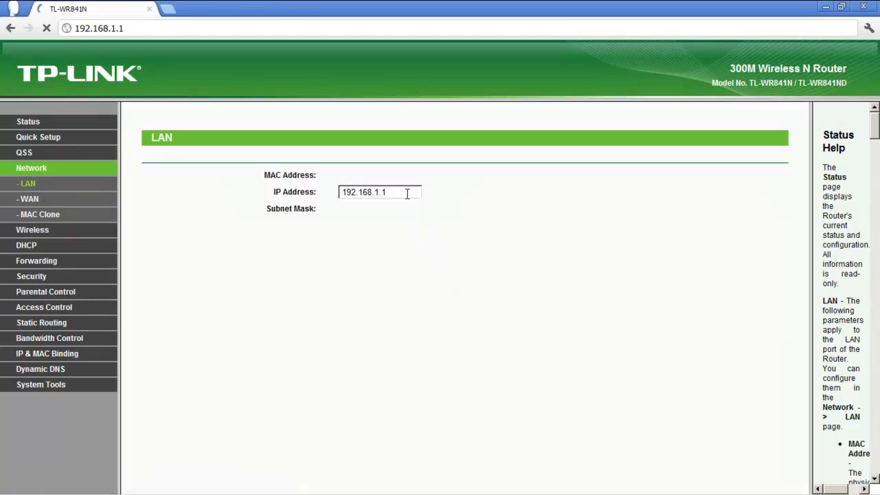
Step: Replace the LAN IP Address 192.168.1.1 with 192.168.10.1, trimming a mistyped ending
left_click_drag(407, 192, 277, 192)
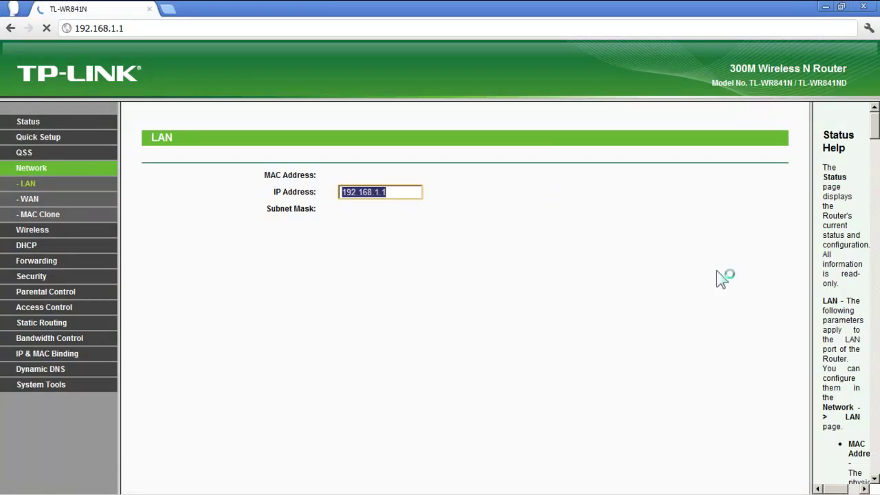
type("192.168")
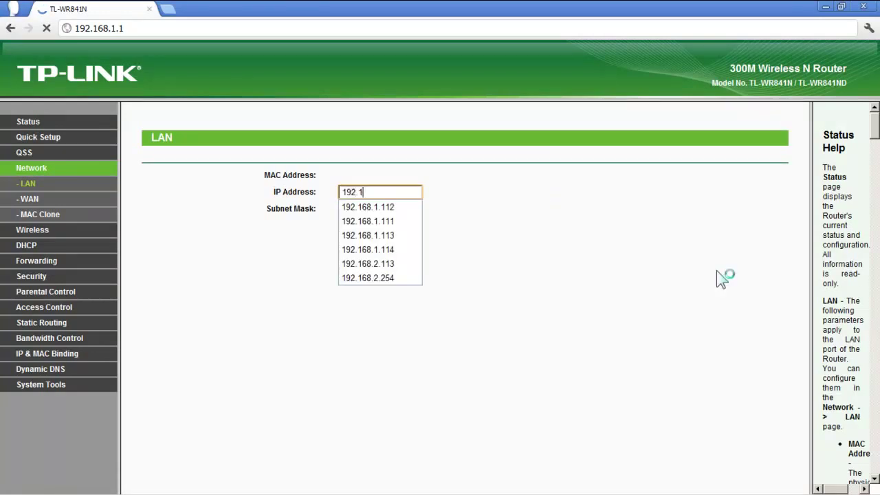
type(".10.1")
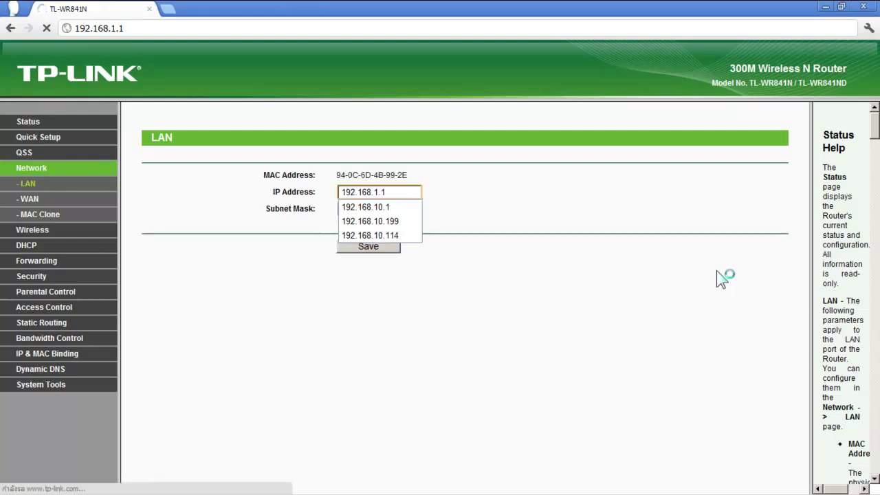
key("BackSpace")
key("BackSpace")
Step: Complete the LAN IP as 192.168.10.1, save it, and accept the router reboot
type("0.1")
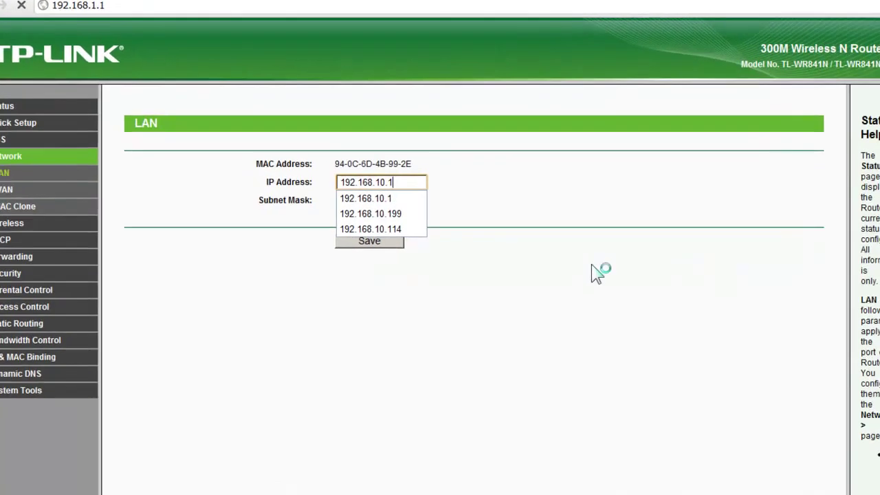
left_click(481, 264)
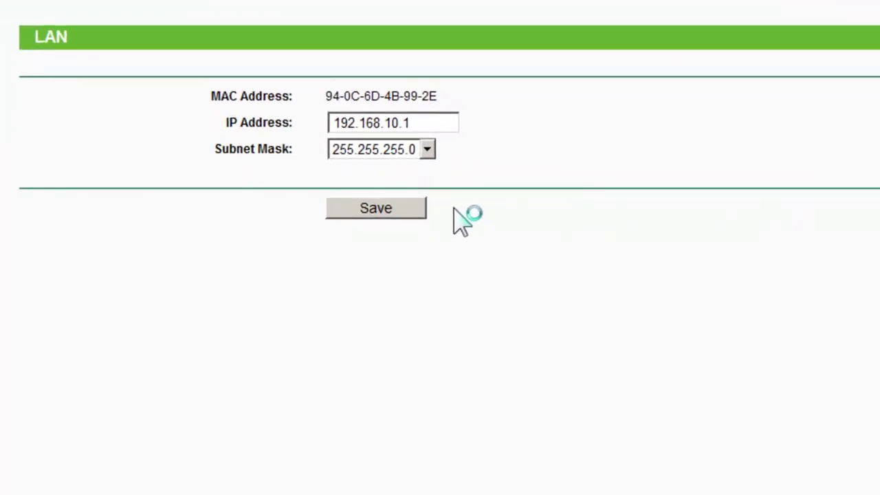
left_click(396, 213)
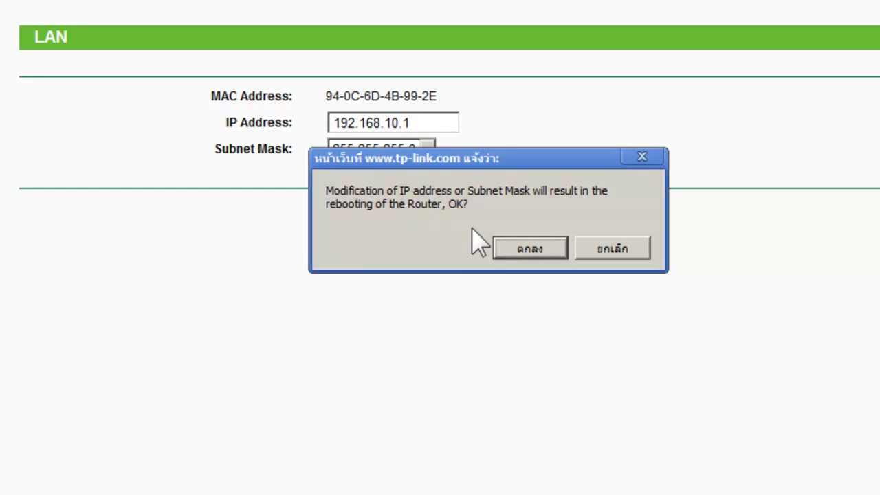
left_click(530, 248)
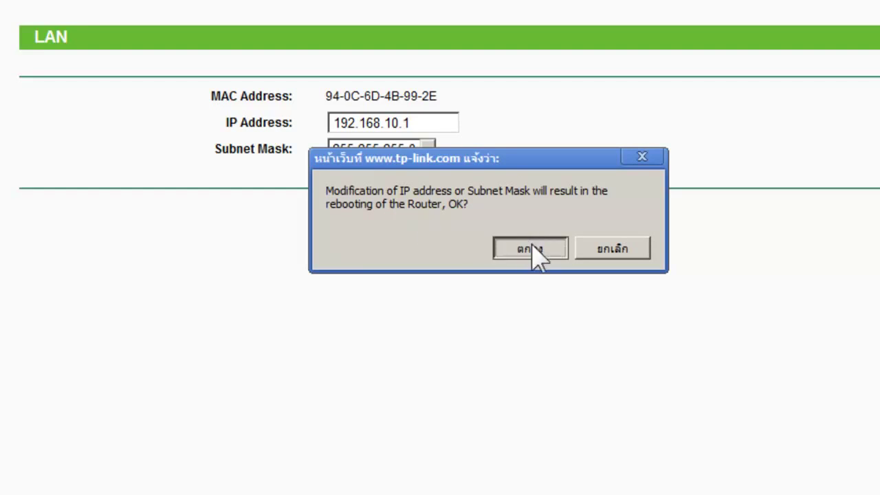
left_click(532, 245)
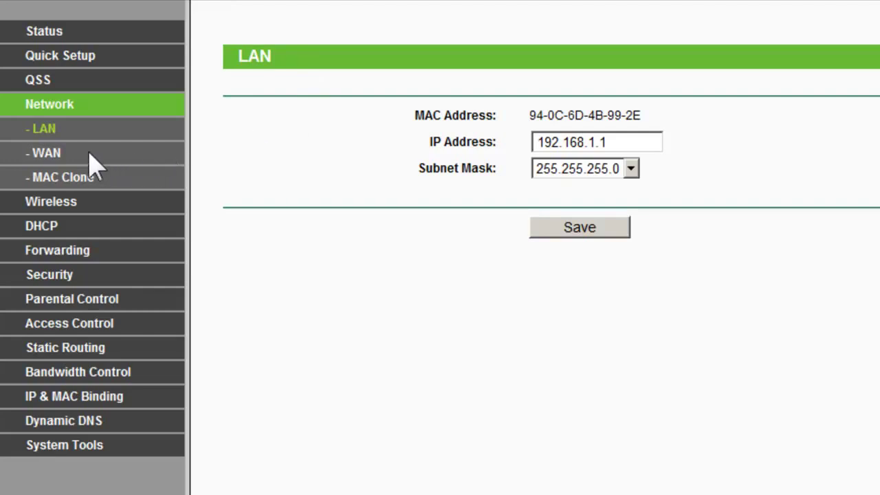
Step: Open the WAN page showing Dynamic IP connection and 1500-byte MTU
left_click(58, 154)
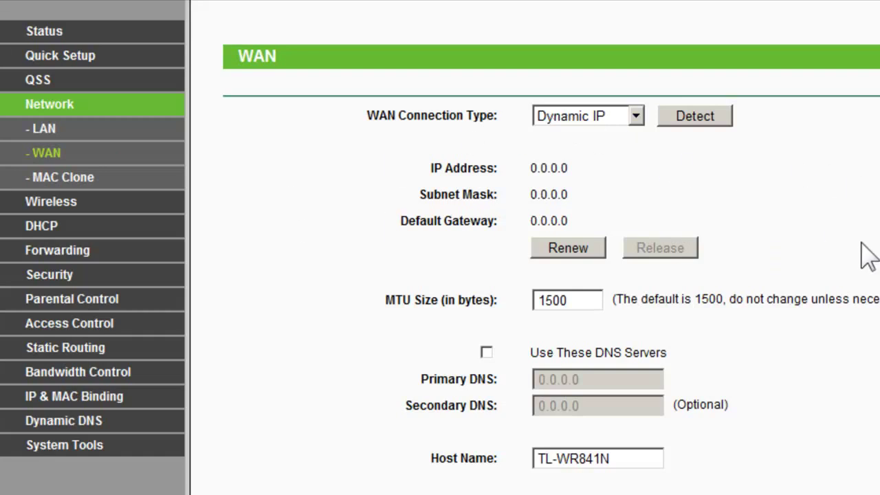
Step: On Wireless Settings, replace the SSID with 'My WIFI' and save
left_click(76, 206)
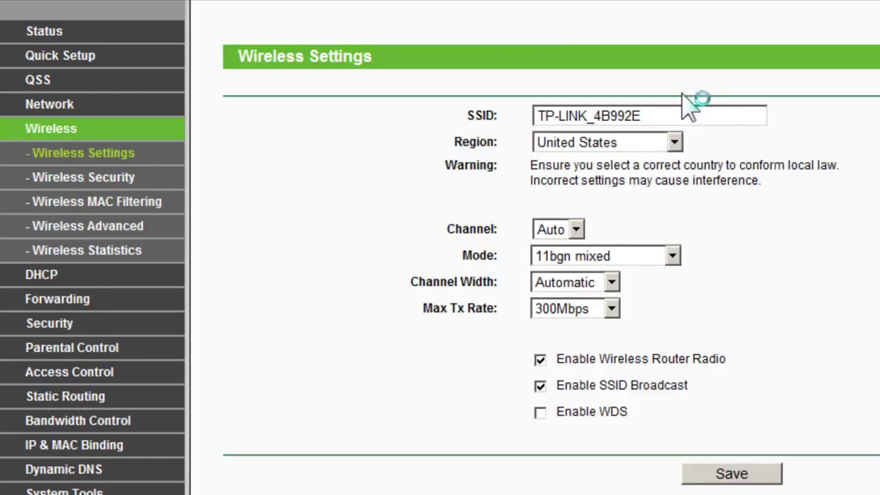
left_click_drag(676, 115, 494, 116)
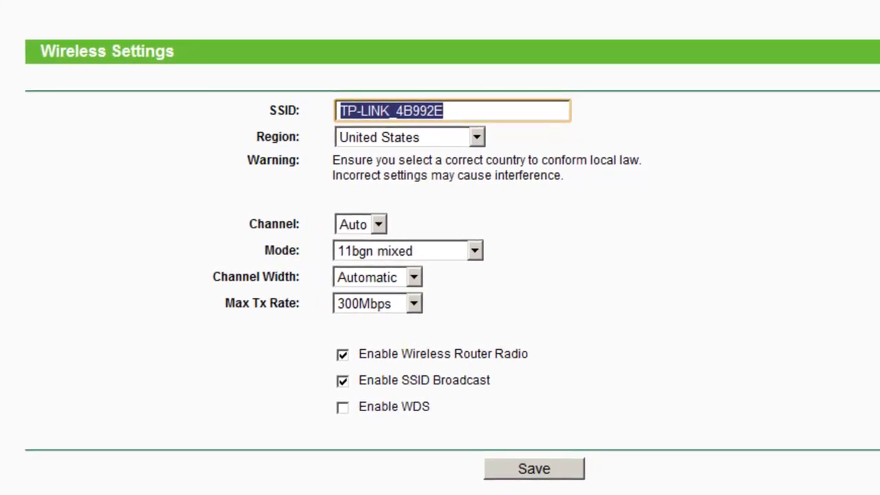
type("My ")
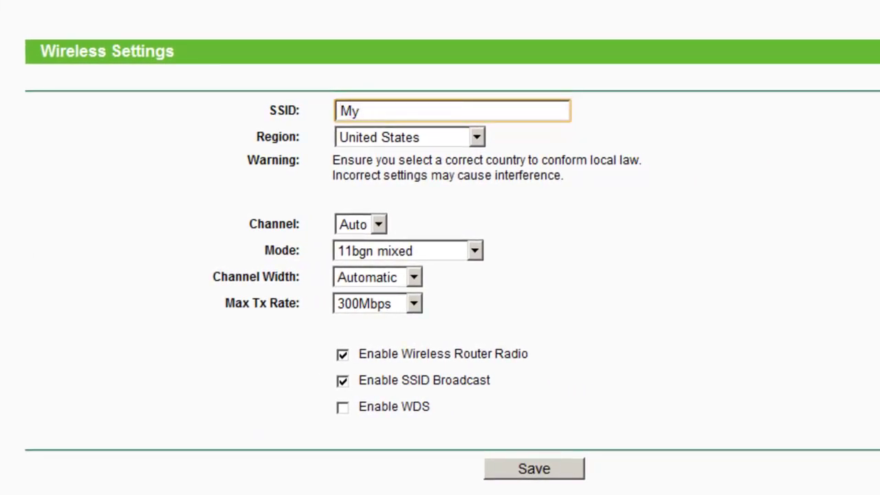
type("WIFI")
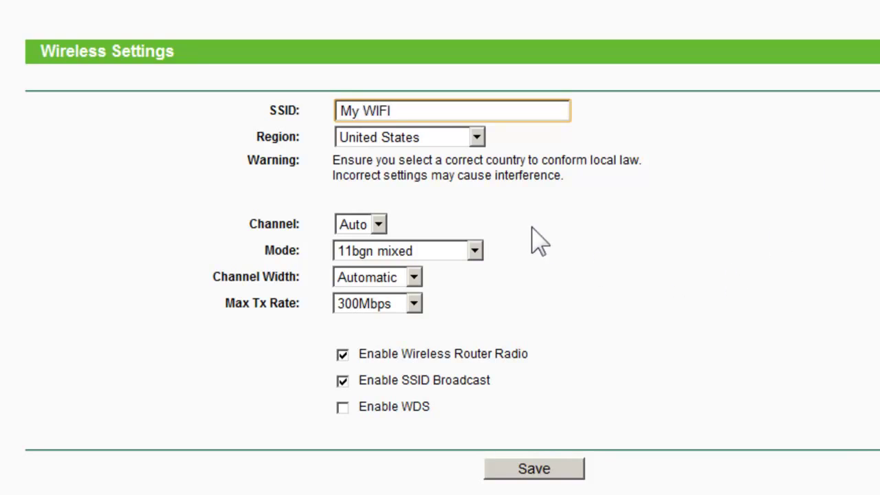
left_click(540, 472)
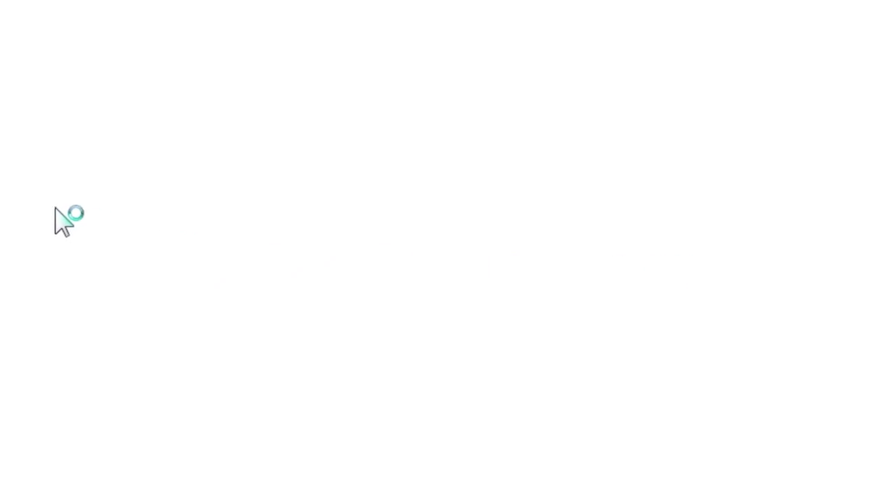
Step: On the Wireless Security page, choose WPA-PSK/WPA2-PSK as the security mode
left_click(96, 180)
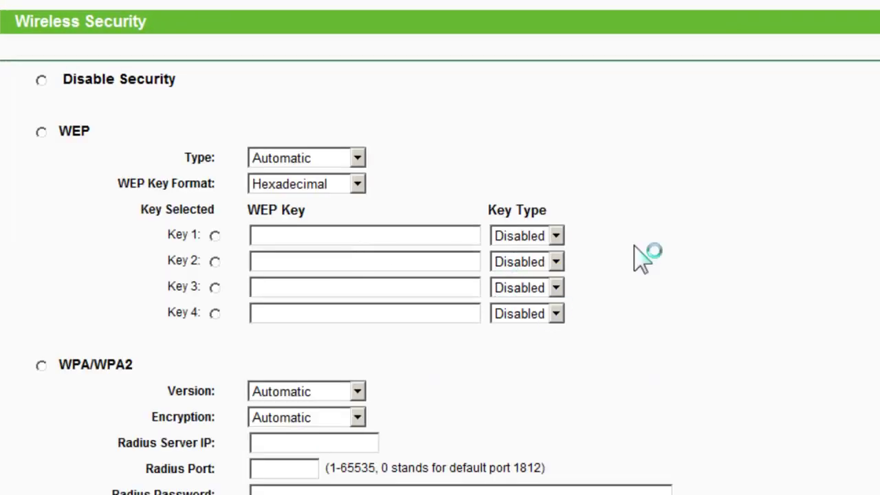
scroll(855, 250, "down", 5)
scroll(858, 249, "up", 1)
scroll(858, 250, "down", 1)
scroll(342, 258, "up", 2)
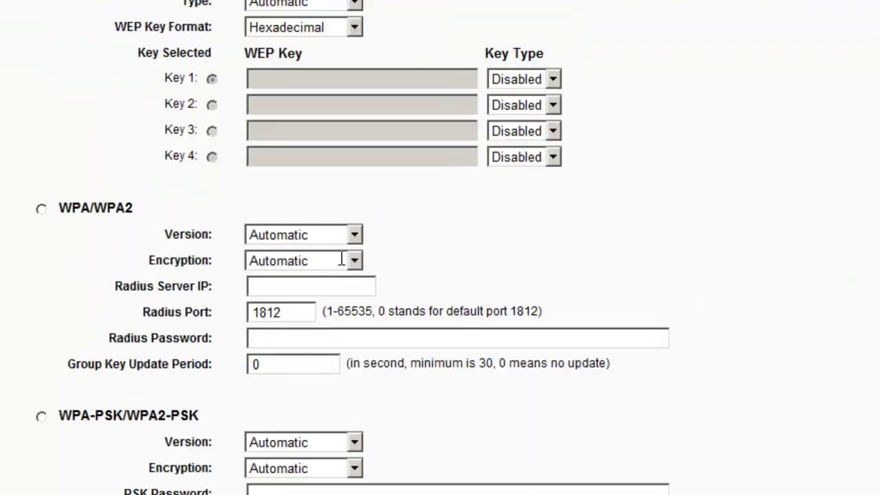
scroll(289, 241, "down", 3)
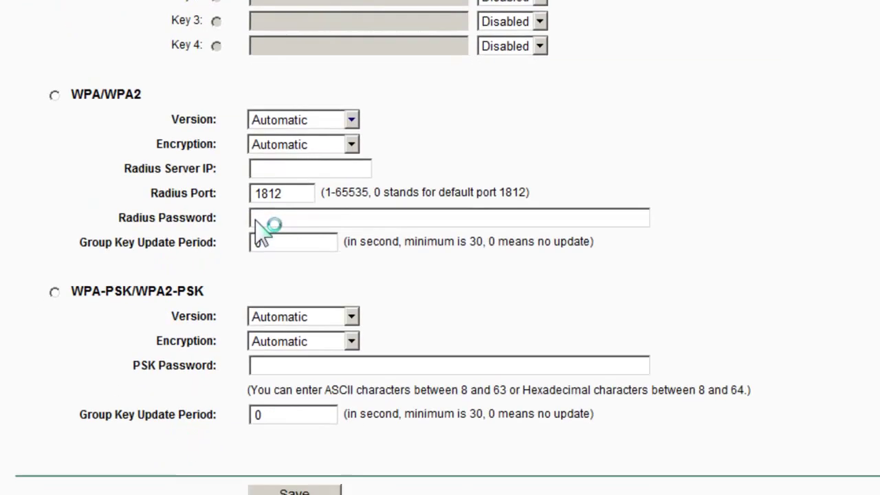
left_click(65, 274)
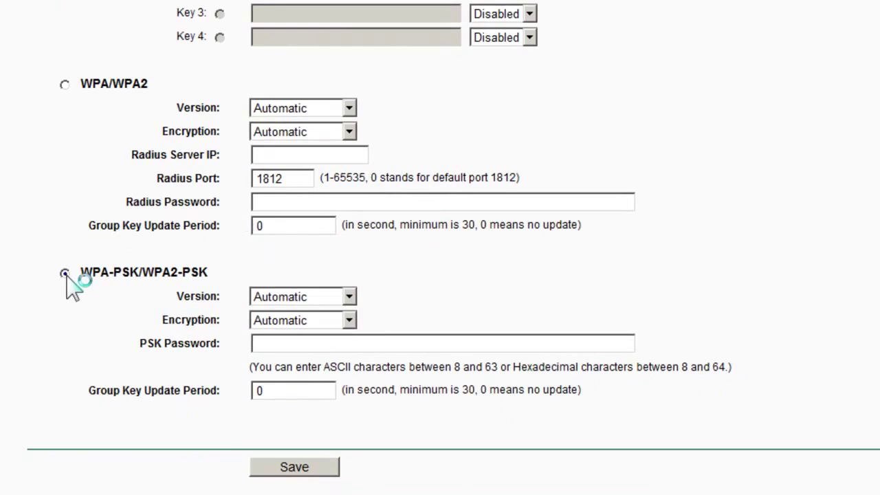
Step: Enter an 8-63 character PSK password, save, and acknowledge the alert
left_click(289, 346)
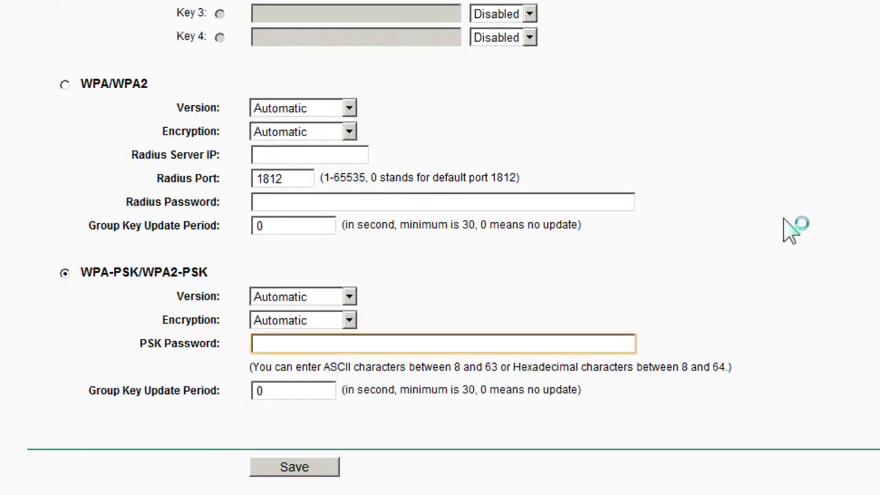
type("1qaz2wsx")
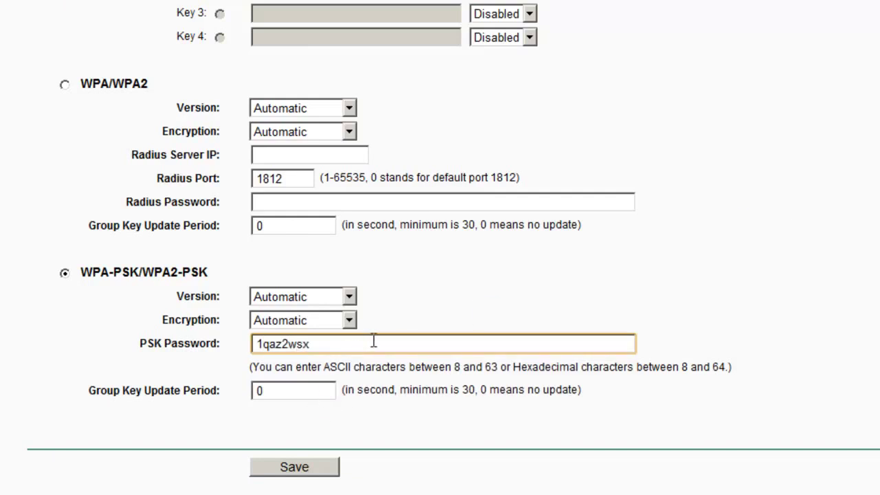
left_click_drag(452, 365, 502, 366)
left_click(307, 470)
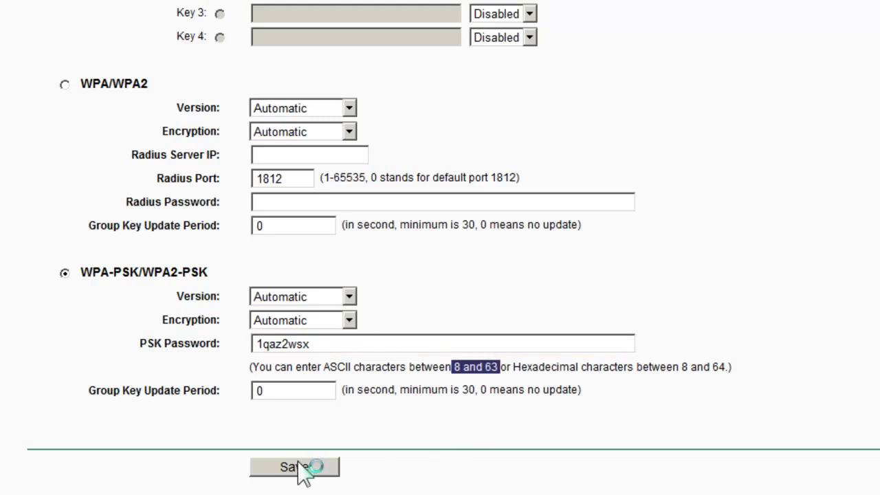
left_click(557, 195)
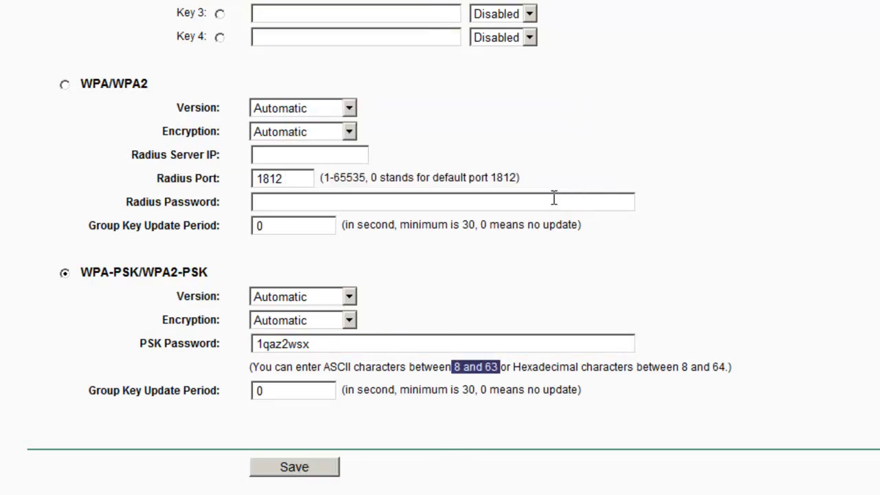
scroll(649, 314, "up", 5)
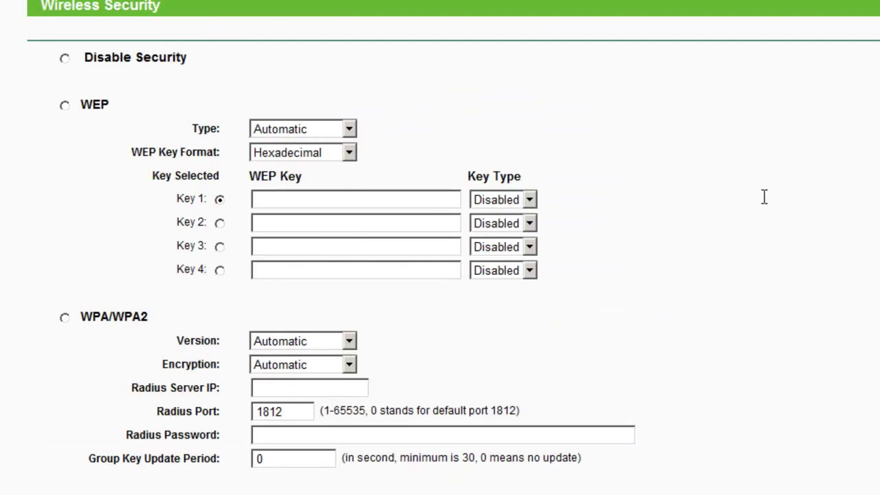